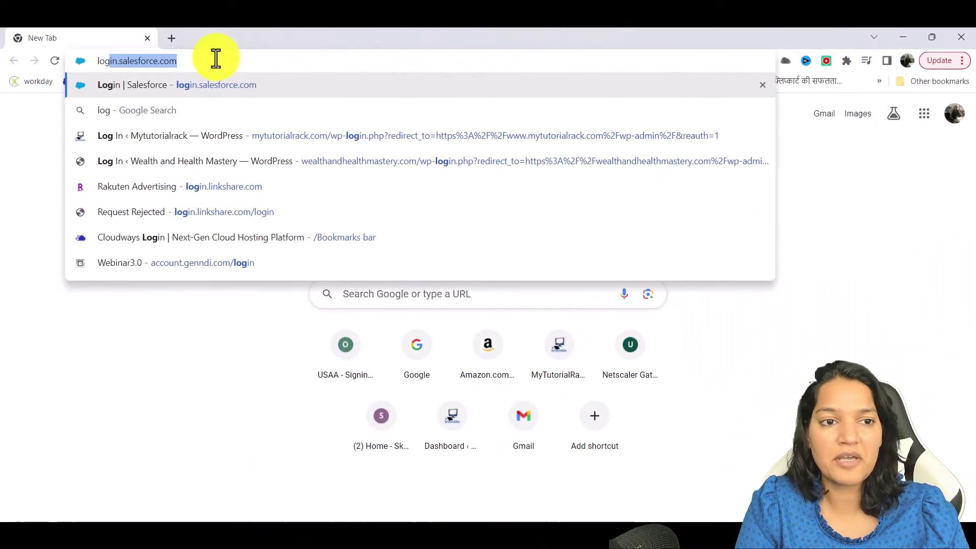
Log in to the first org at login.salesforce.com with the saved username.
key(Return)
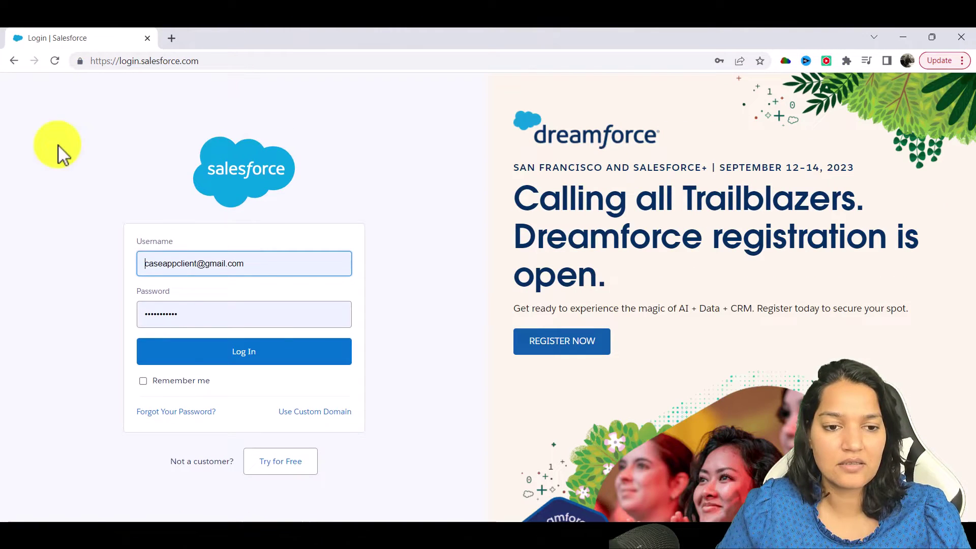
click(257, 262)
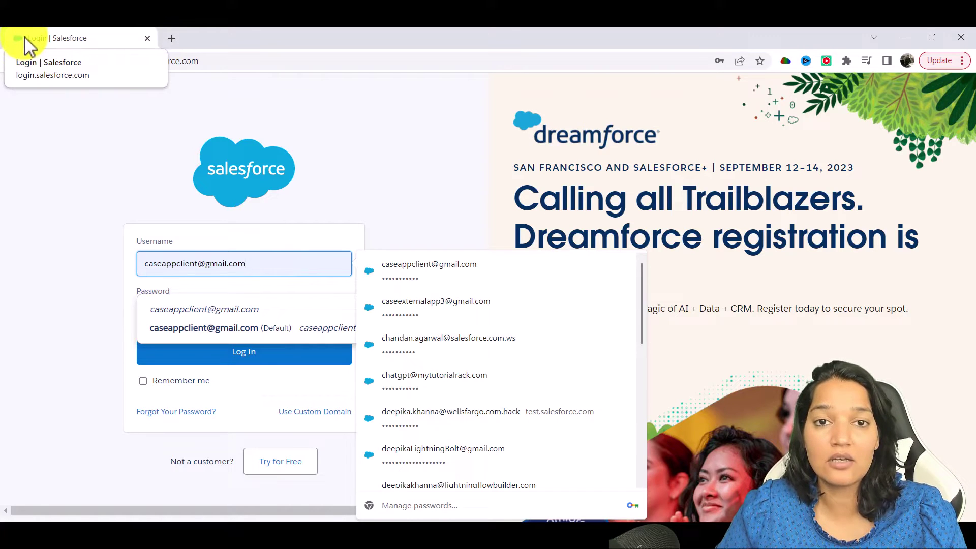
click(244, 358)
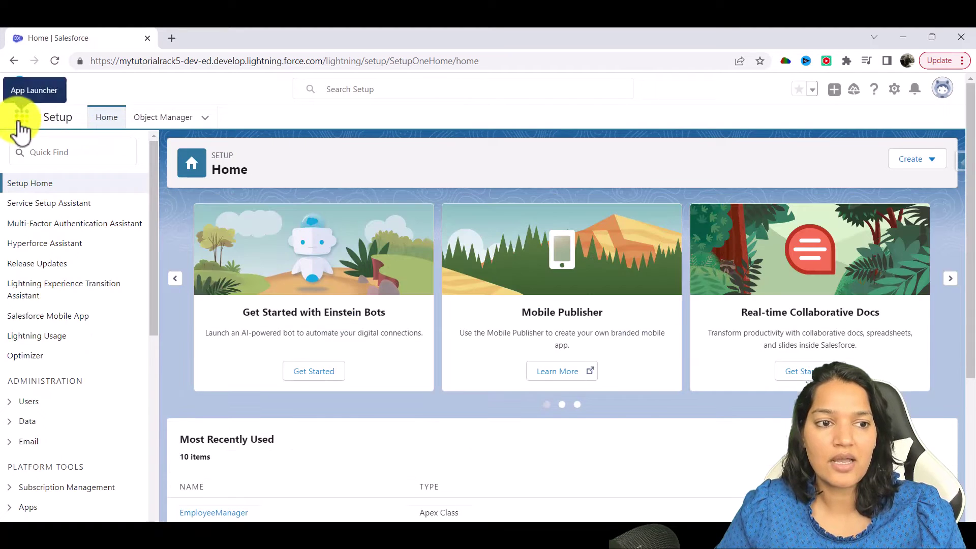
Open Employees HR Data via an 'empl' App Launcher search and show the All list view of 26 records.
click(20, 120)
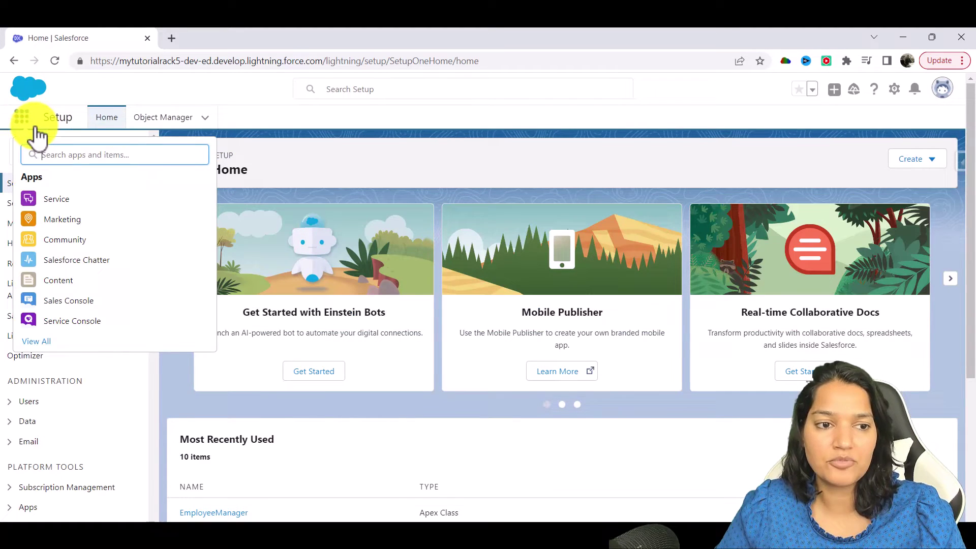
text(empl)
click(65, 259)
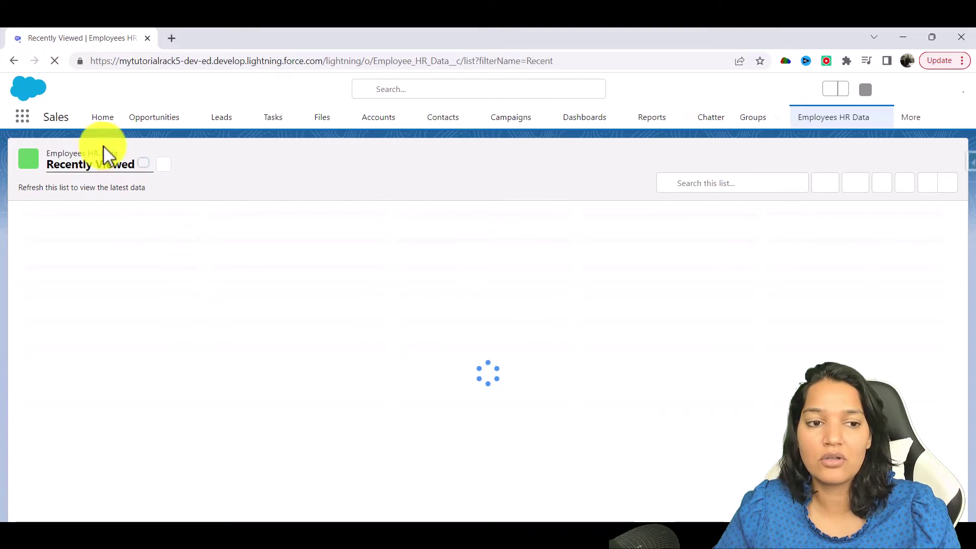
click(124, 167)
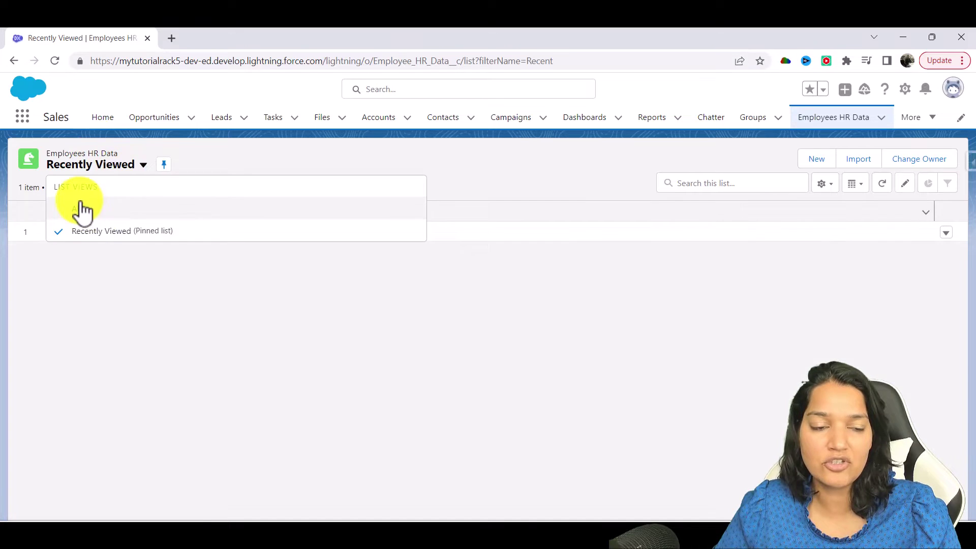
click(78, 209)
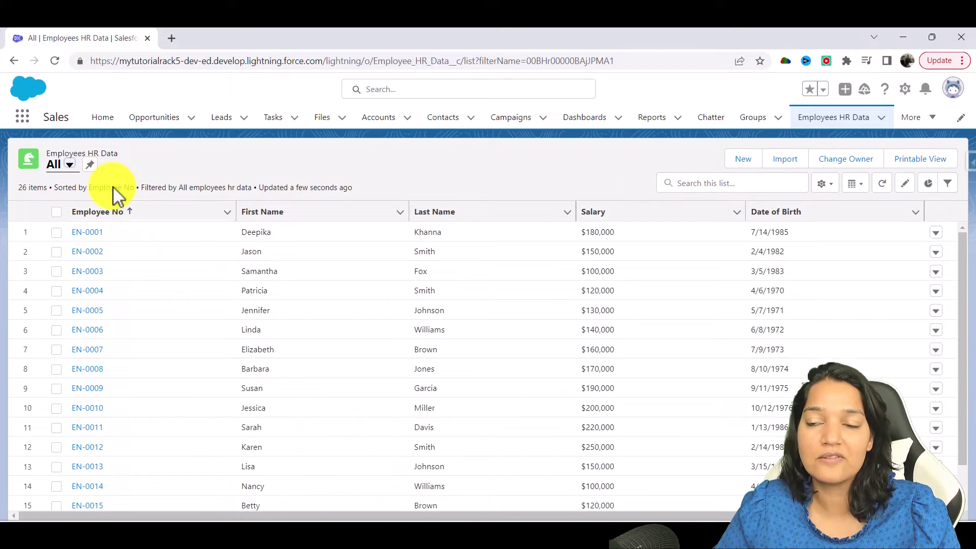
In a new tab, log in to the second org at login.salesforce.com with its saved username.
click(172, 39)
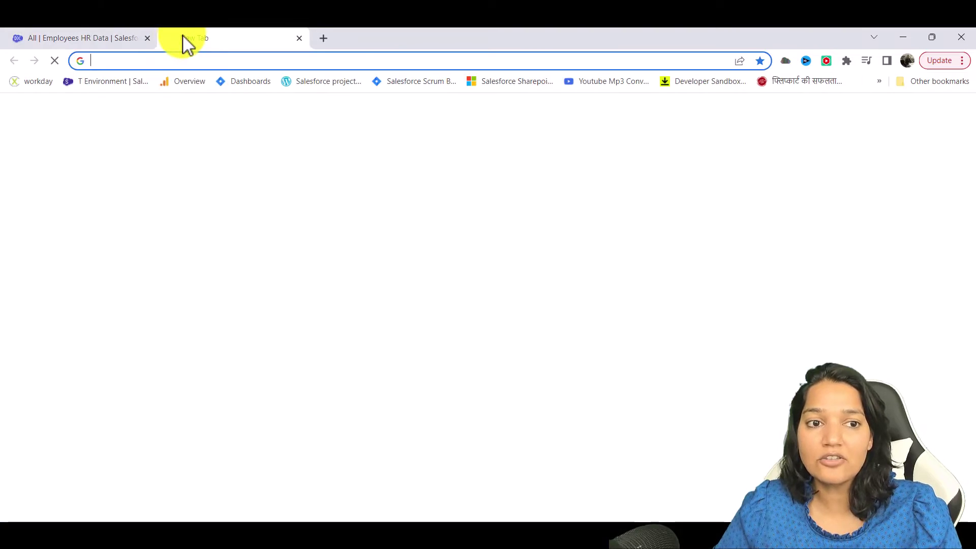
text(login.salesforce.com)
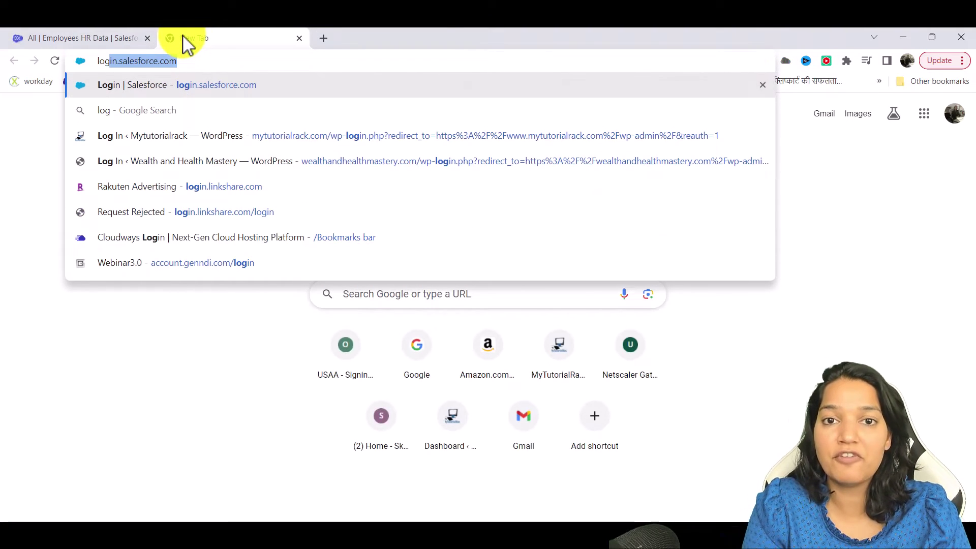
key(Return)
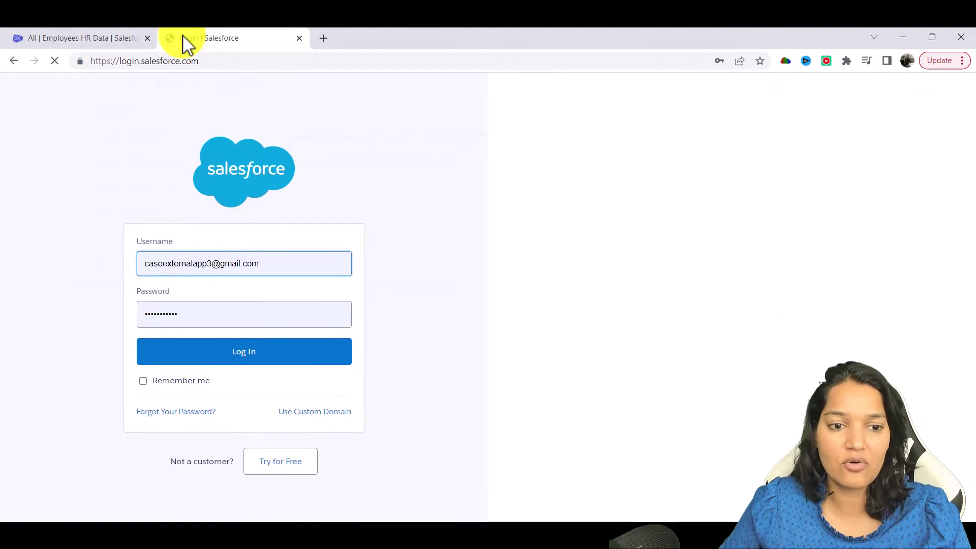
click(268, 262)
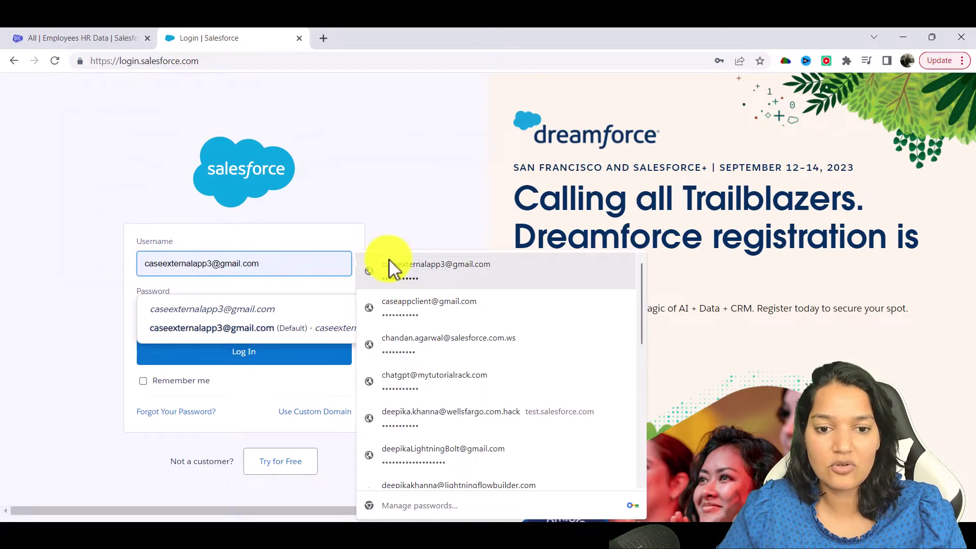
click(397, 305)
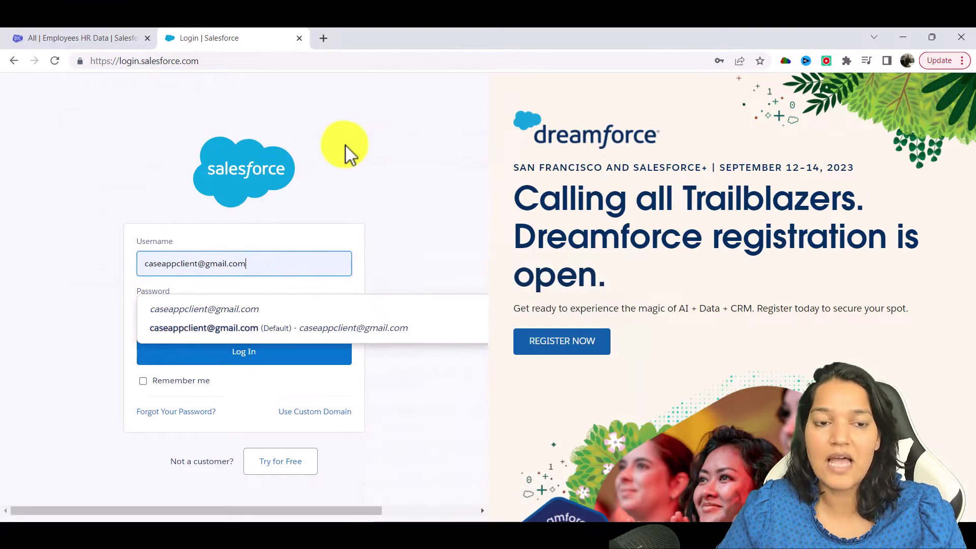
click(242, 362)
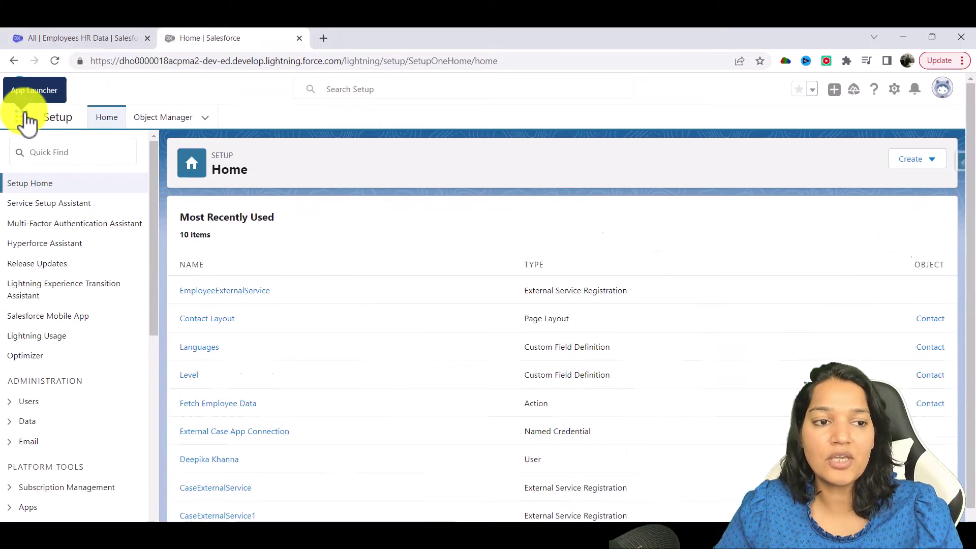
Open Contacts via a 'contact' App Launcher search and launch Fetch Employee Data on the contact.
click(23, 117)
text(contact)
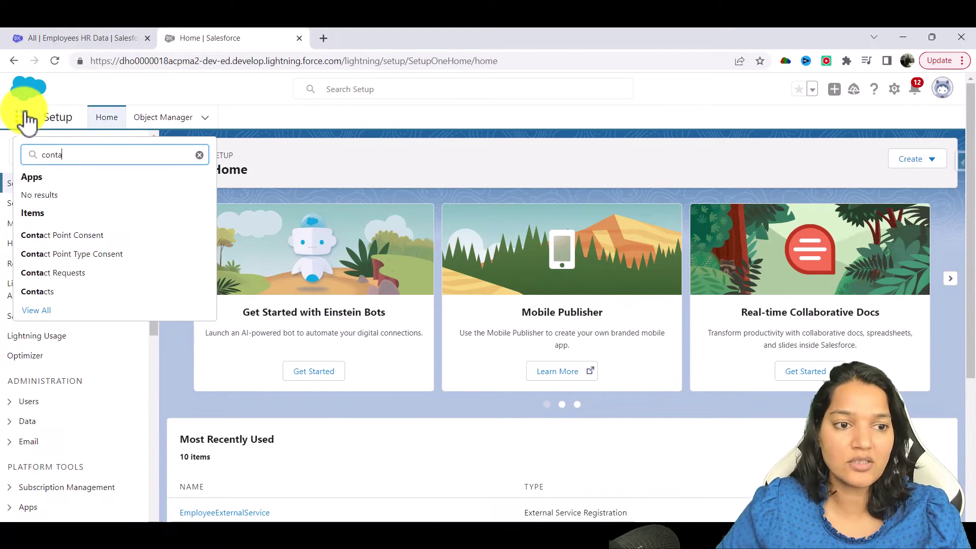
click(32, 292)
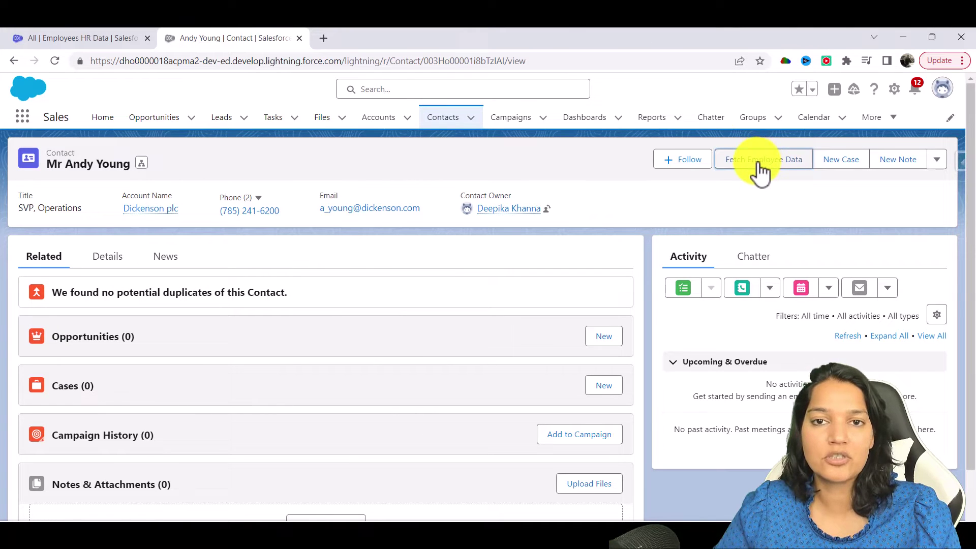
click(761, 163)
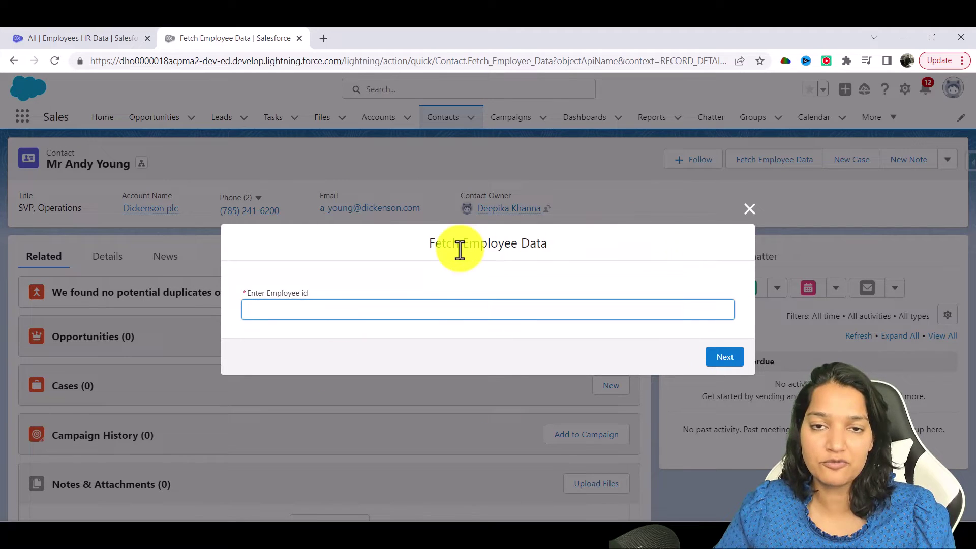
Open employee record EN-0001 in the first org's Employees HR Data tab.
drag(245, 295, 303, 290)
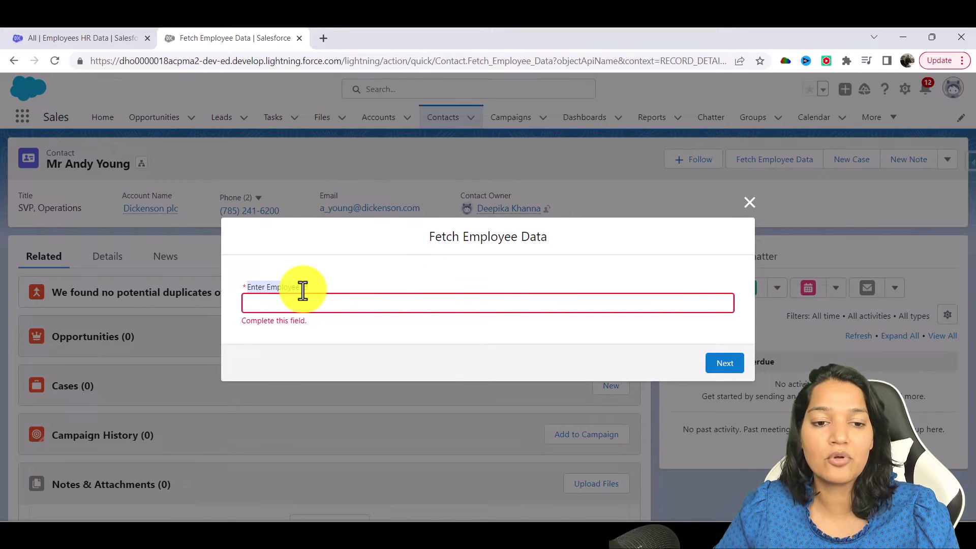
click(300, 302)
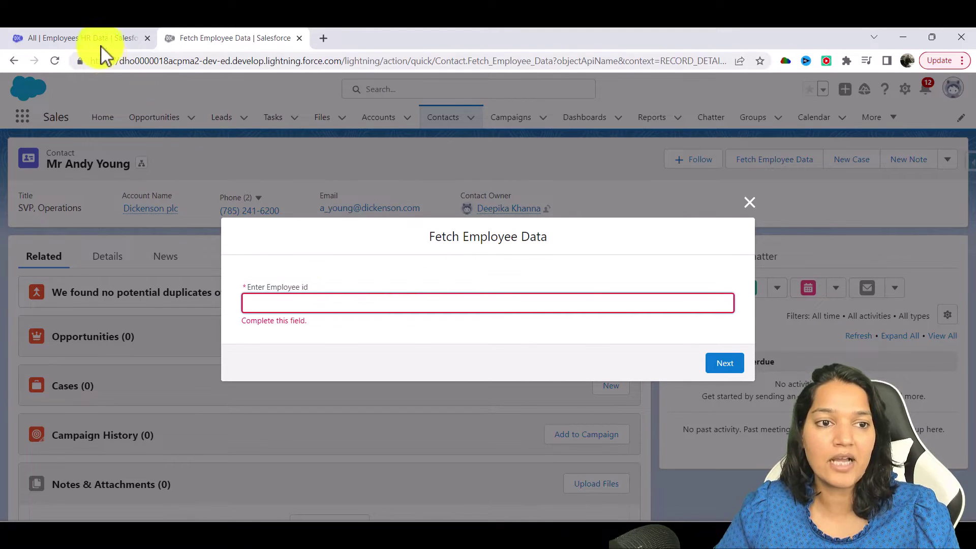
click(117, 37)
click(90, 235)
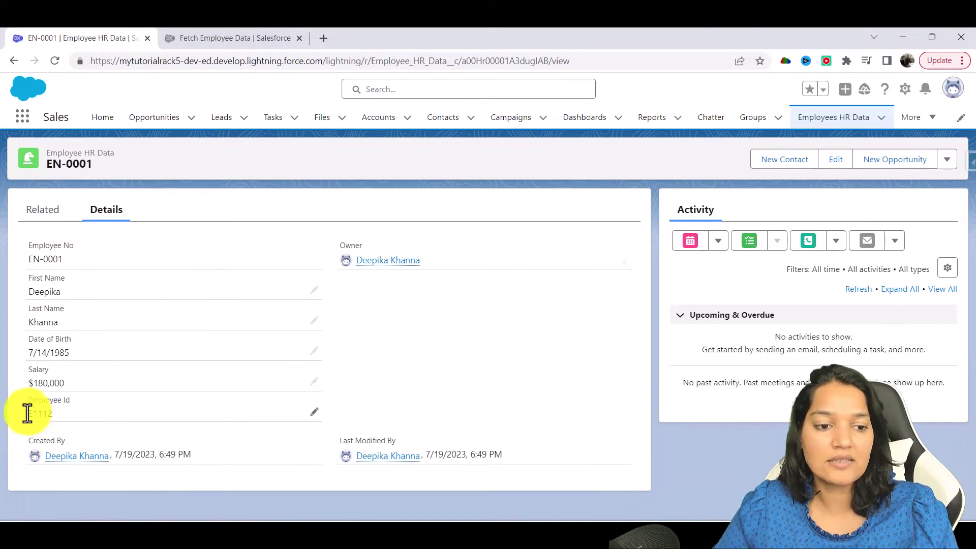
Paste EN-0001's Employee Id into the flow's Employee id field and submit it.
drag(26, 414, 58, 423)
key(ctrl+c)
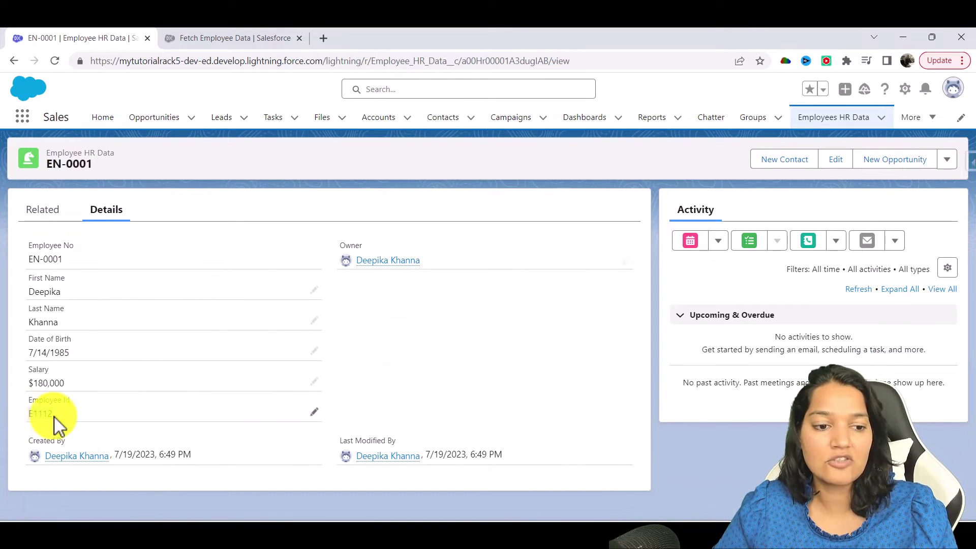
click(224, 37)
click(312, 302)
key(ctrl+v)
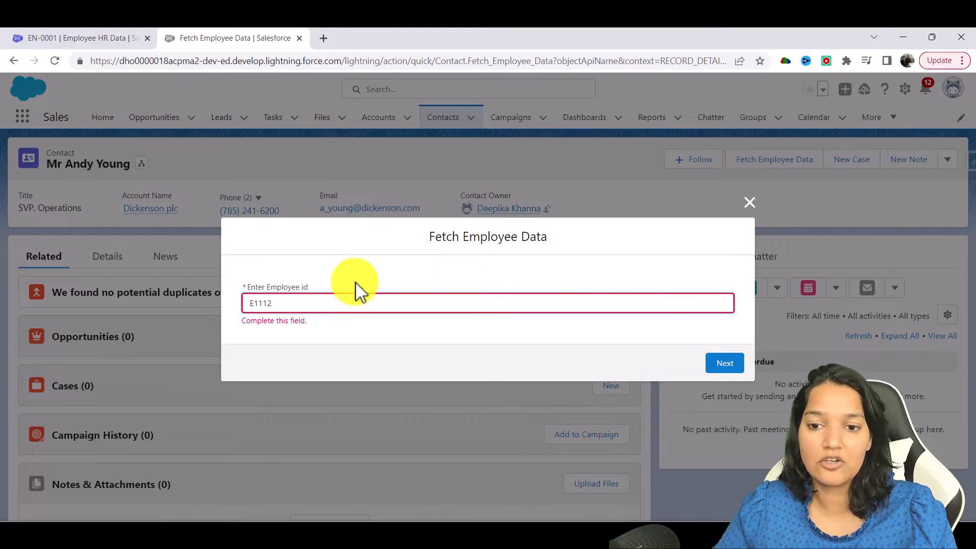
click(723, 359)
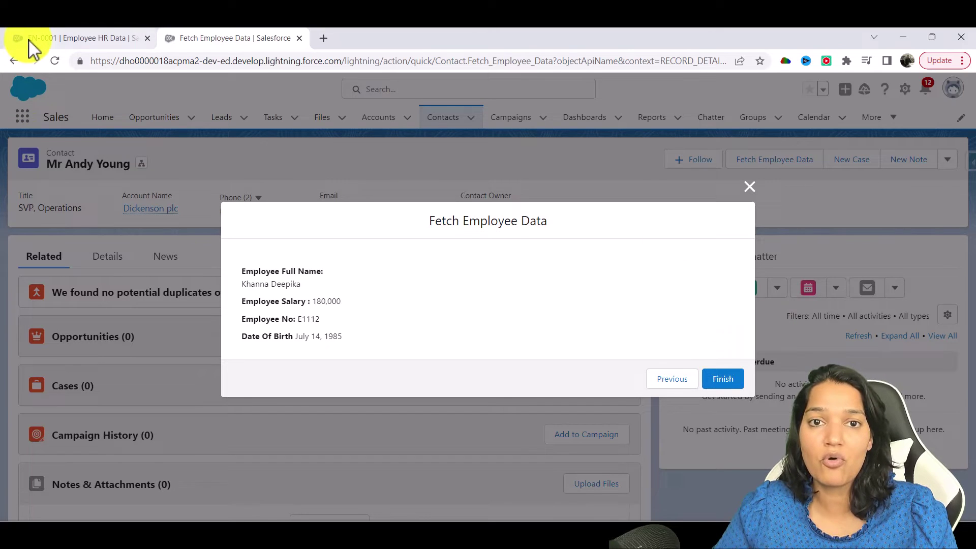
drag(244, 269, 346, 360)
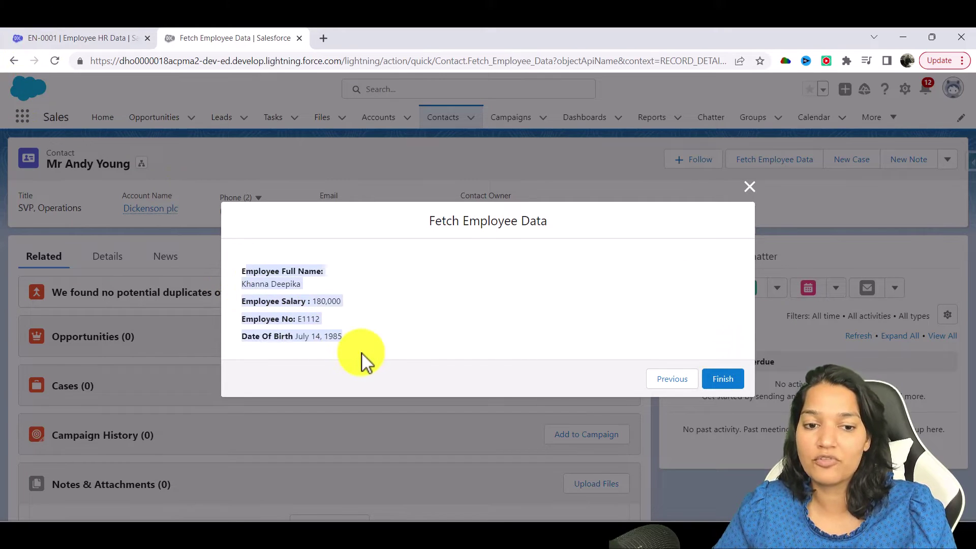
click(35, 38)
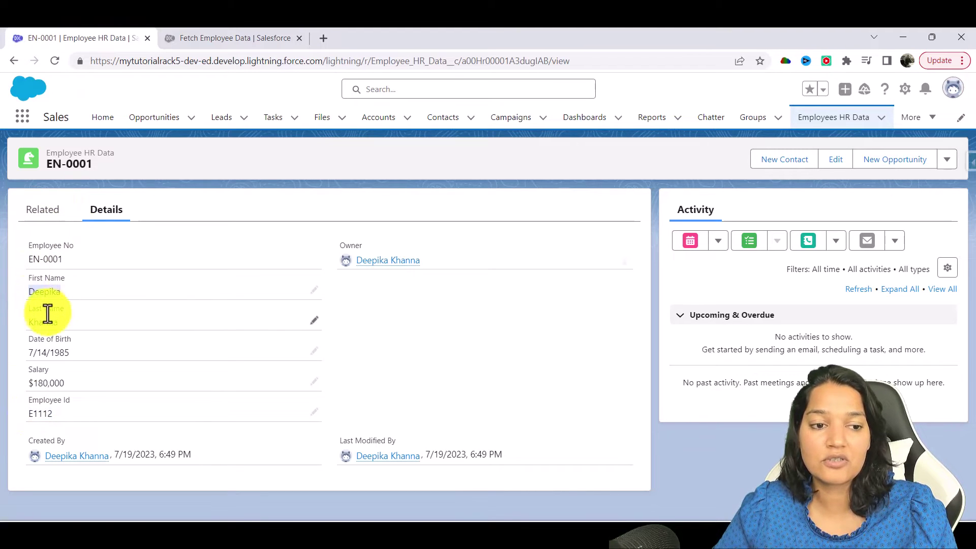
drag(26, 323, 70, 333)
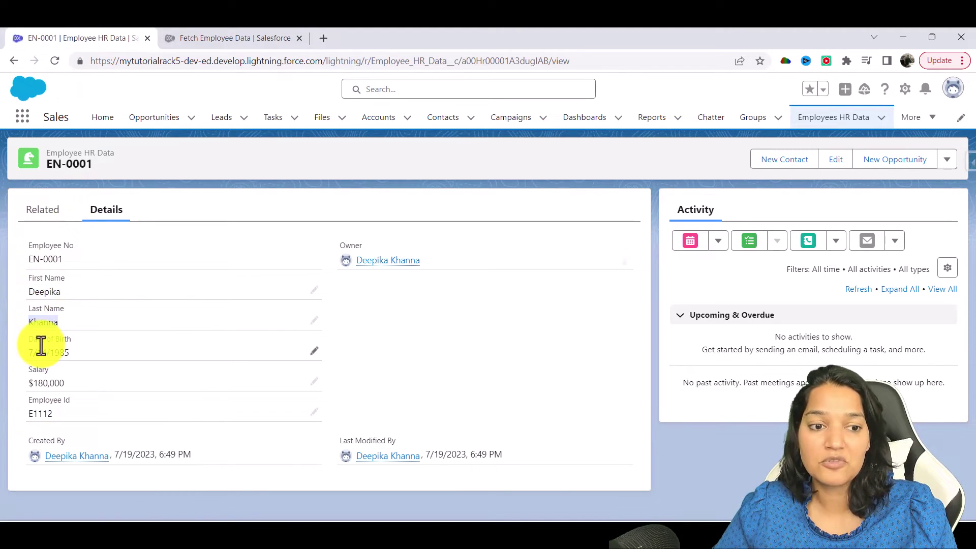
drag(22, 358, 93, 362)
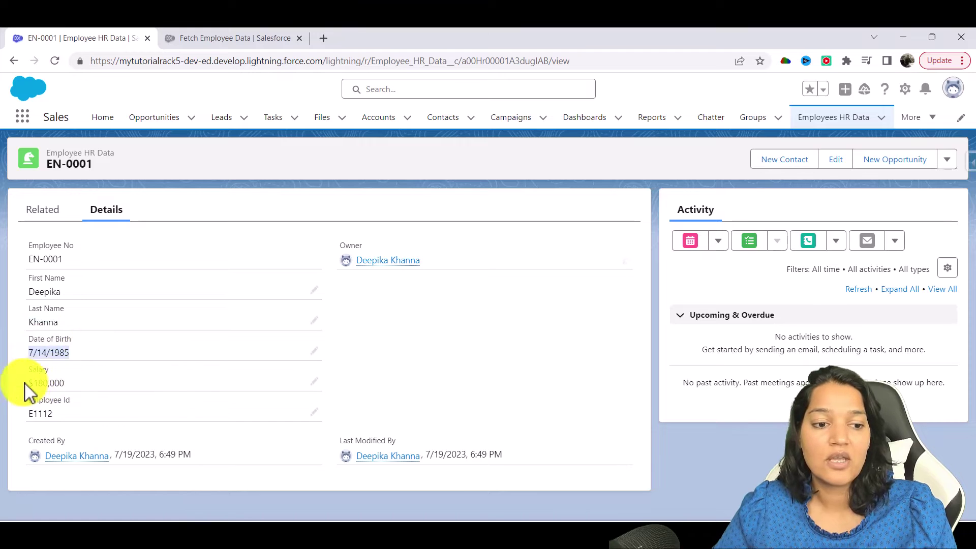
drag(25, 385, 70, 386)
click(219, 38)
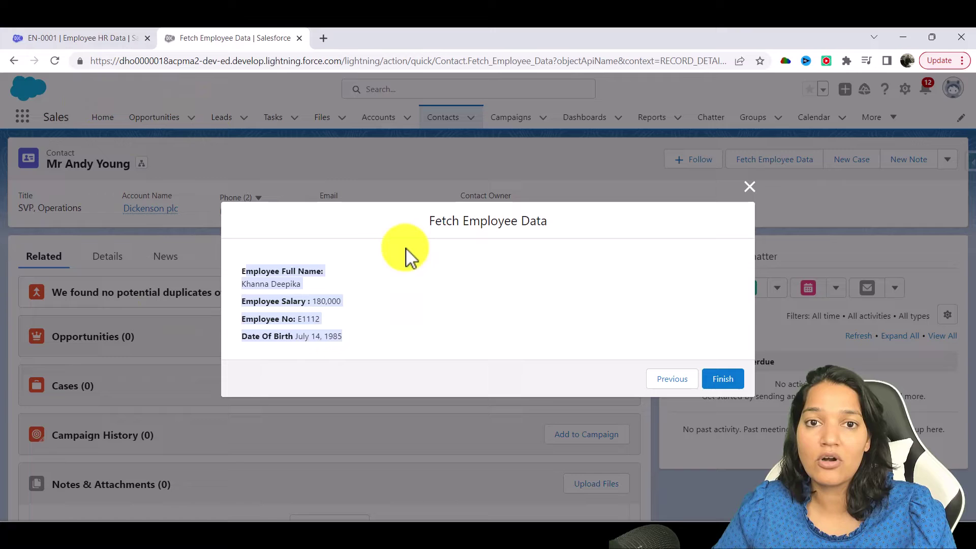
click(48, 36)
click(224, 38)
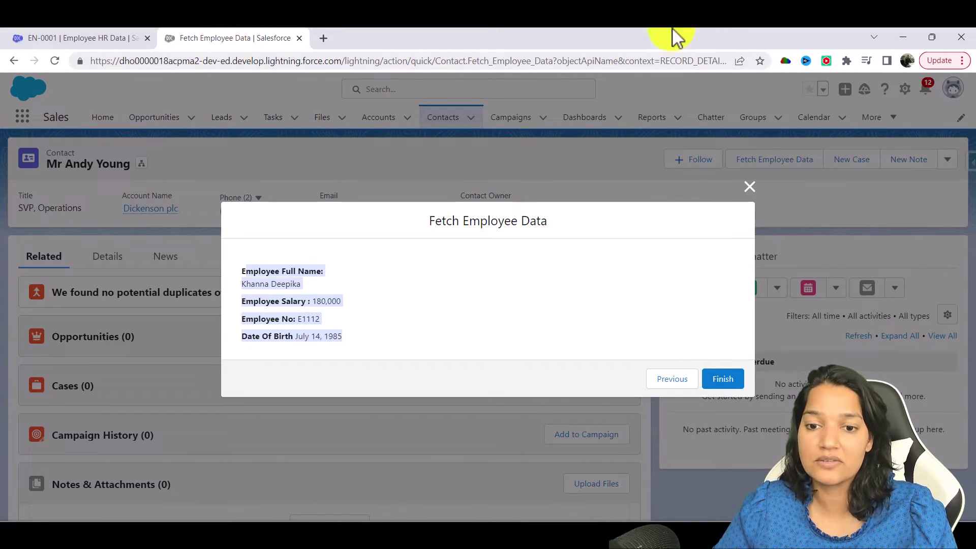
Close the first result, restart Fetch Employee Data, and open employee record EN-0007.
click(751, 189)
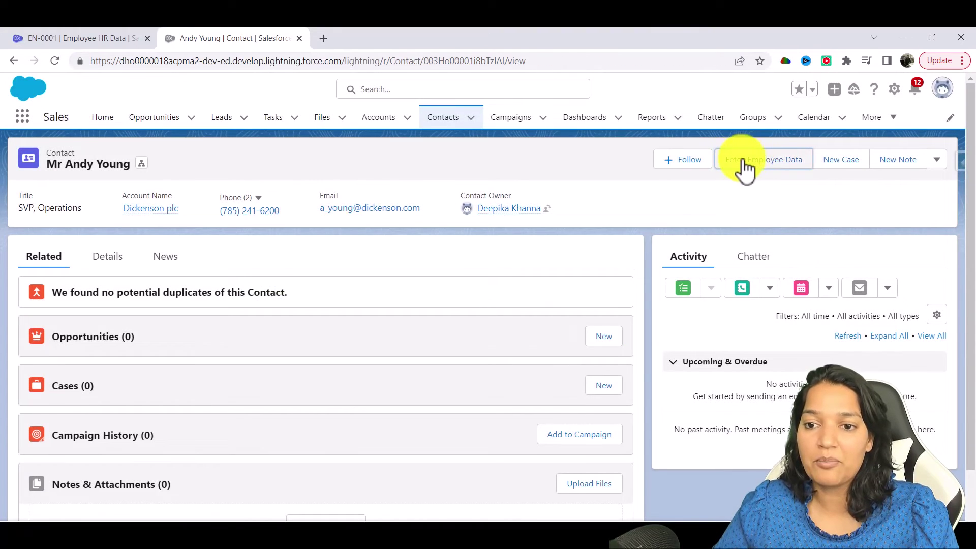
click(752, 161)
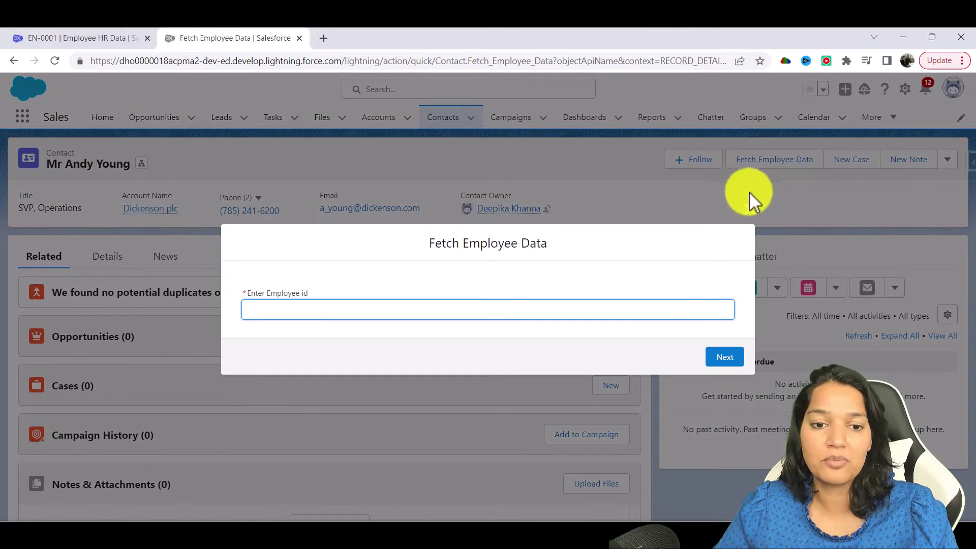
click(71, 38)
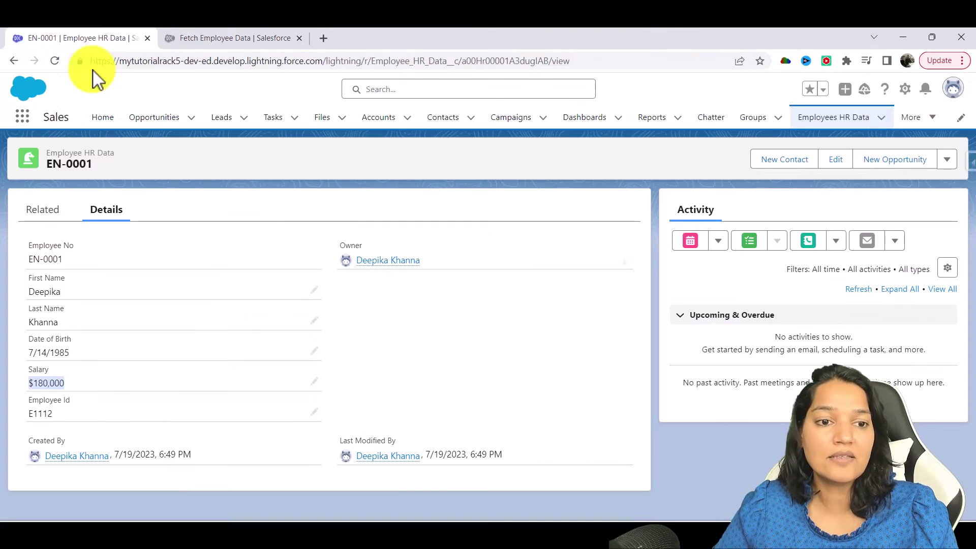
click(844, 118)
click(87, 350)
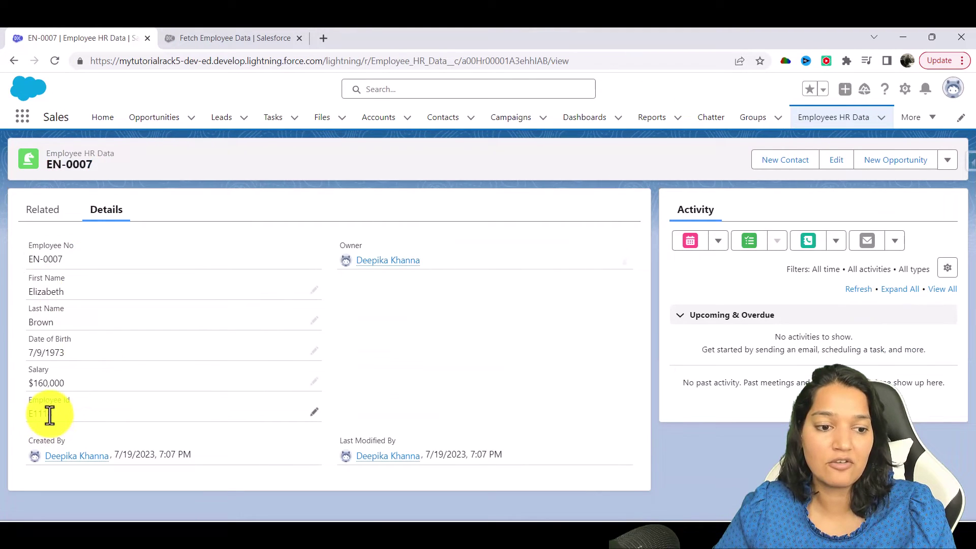
Paste EN-0007's Employee Id into the flow's Employee id field and submit it.
double_click(41, 414)
key(ctrl+c)
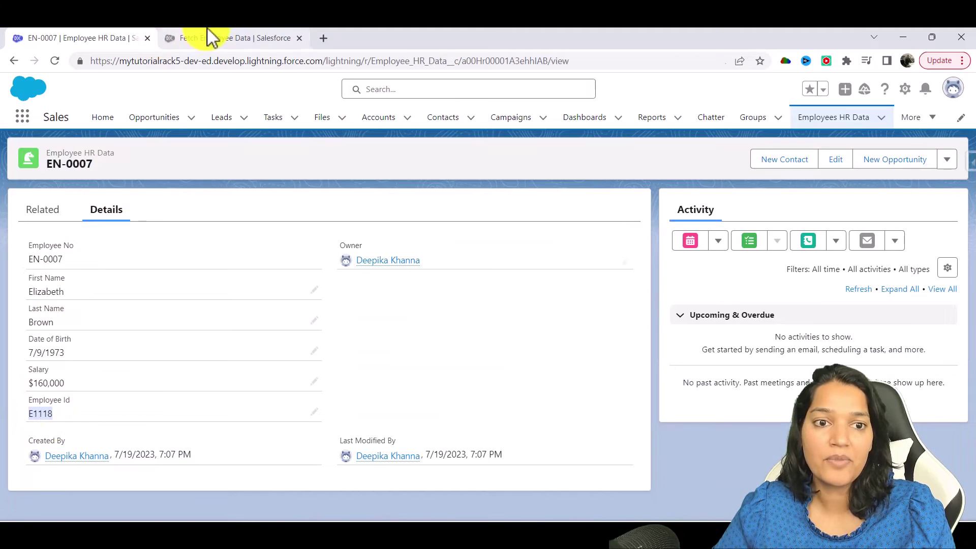
click(208, 38)
click(264, 303)
key(ctrl+v)
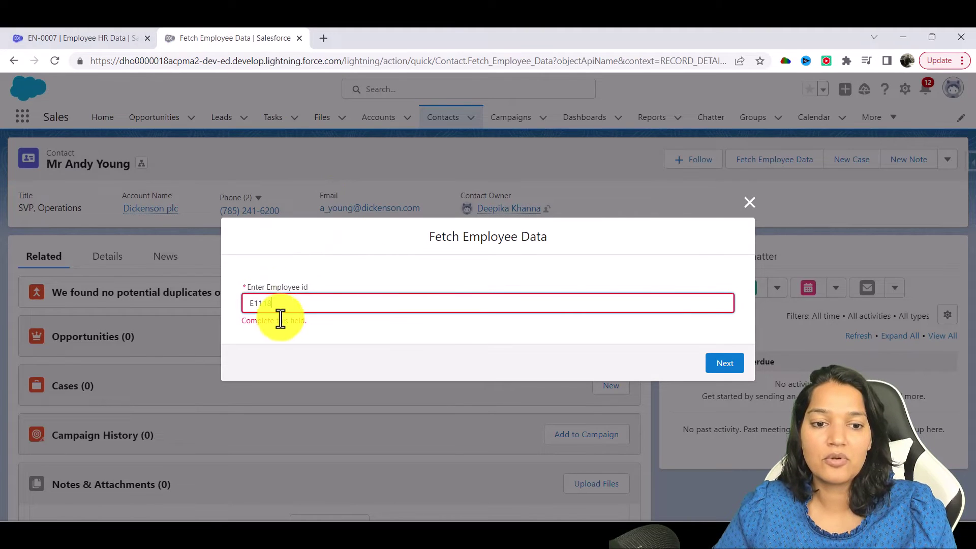
click(724, 364)
Compare the fetched salary 160,000 and birth date July 9, 1973 against EN-0007's Id, names and birth date.
drag(240, 269, 346, 337)
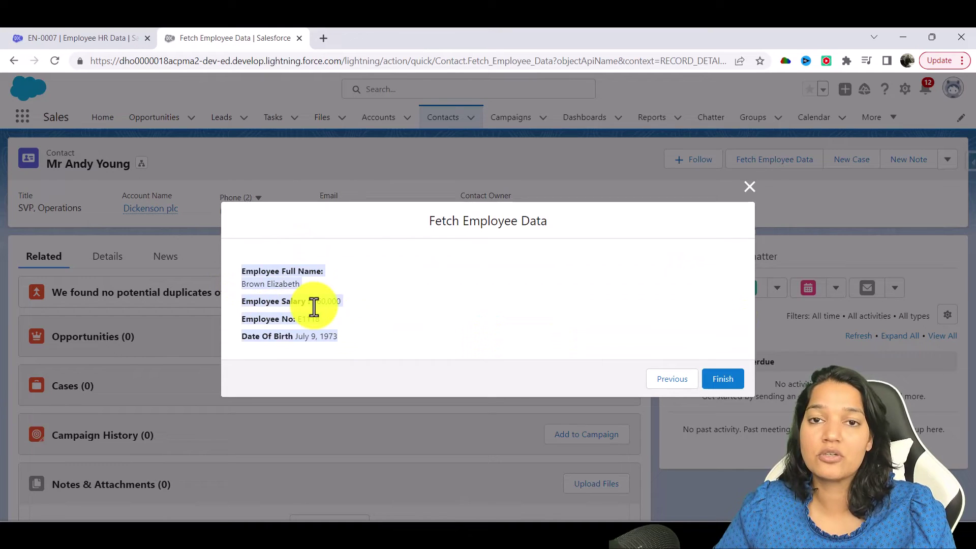
click(80, 36)
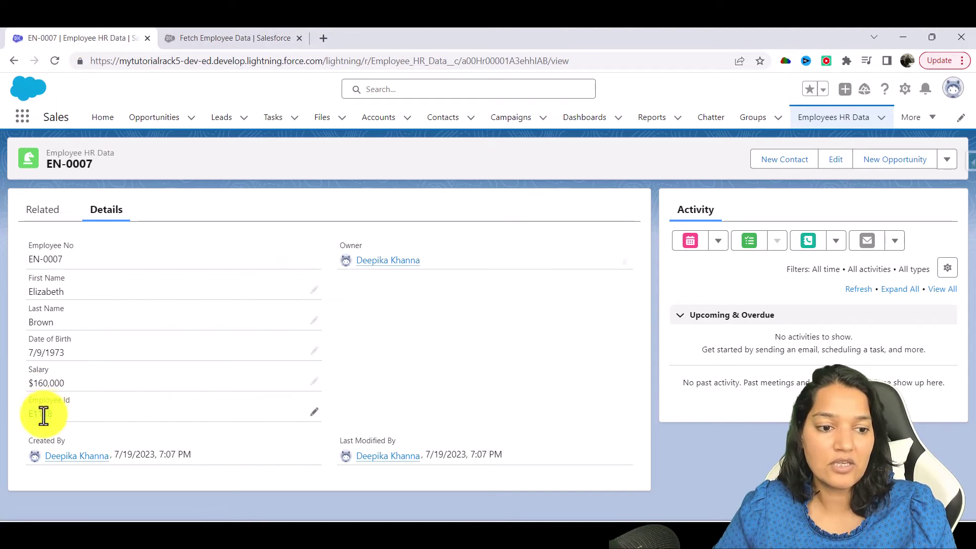
double_click(40, 414)
double_click(45, 291)
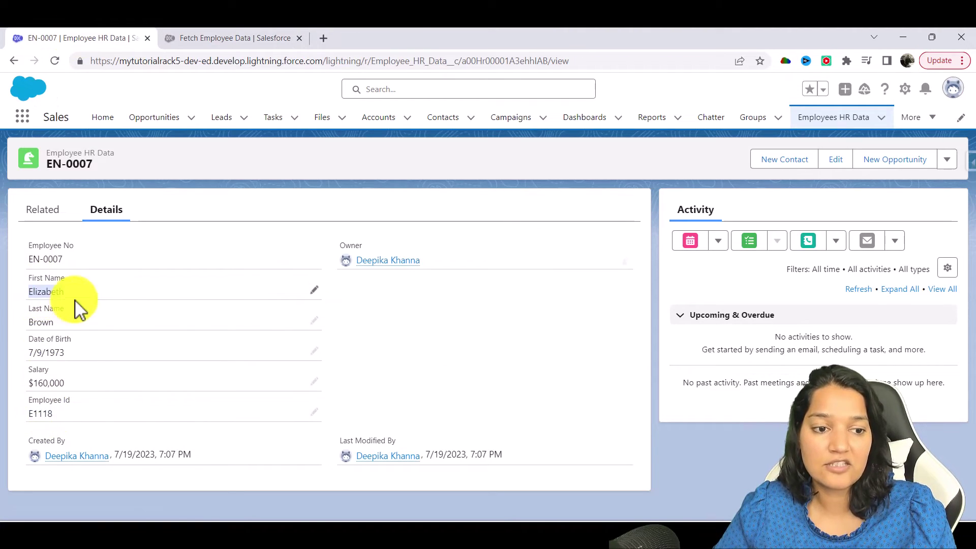
double_click(41, 323)
triple_click(48, 353)
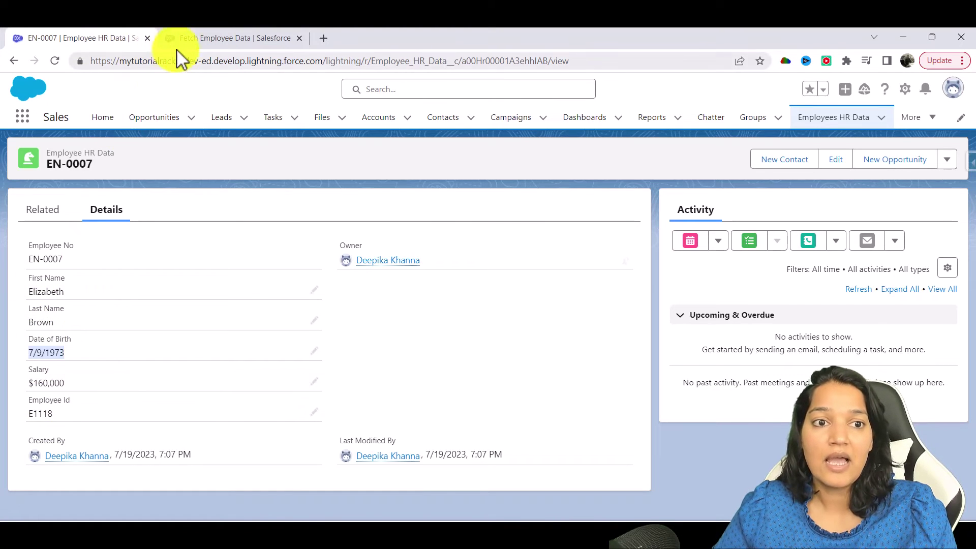
click(206, 38)
Close the flow result and open Salesforce Inspector's Data Export in a new tab.
click(753, 184)
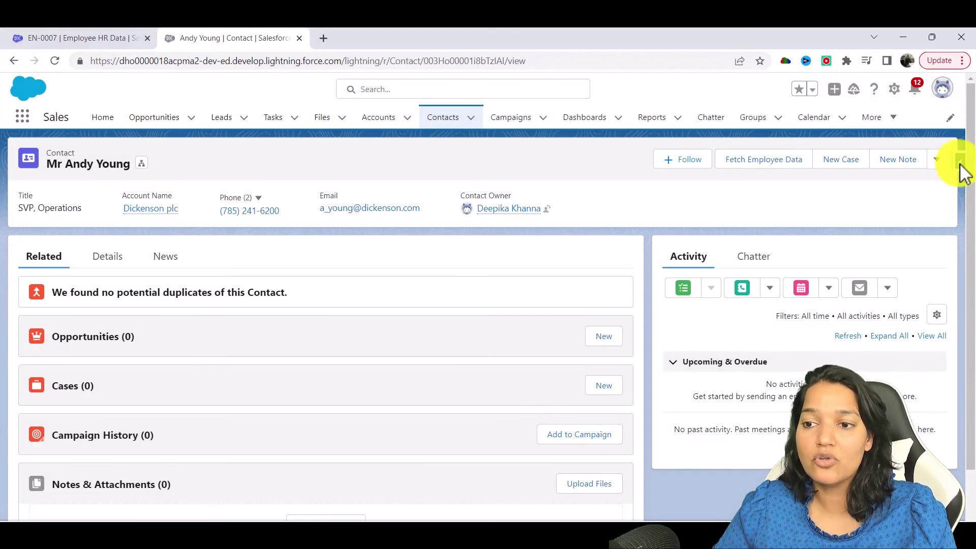
click(960, 163)
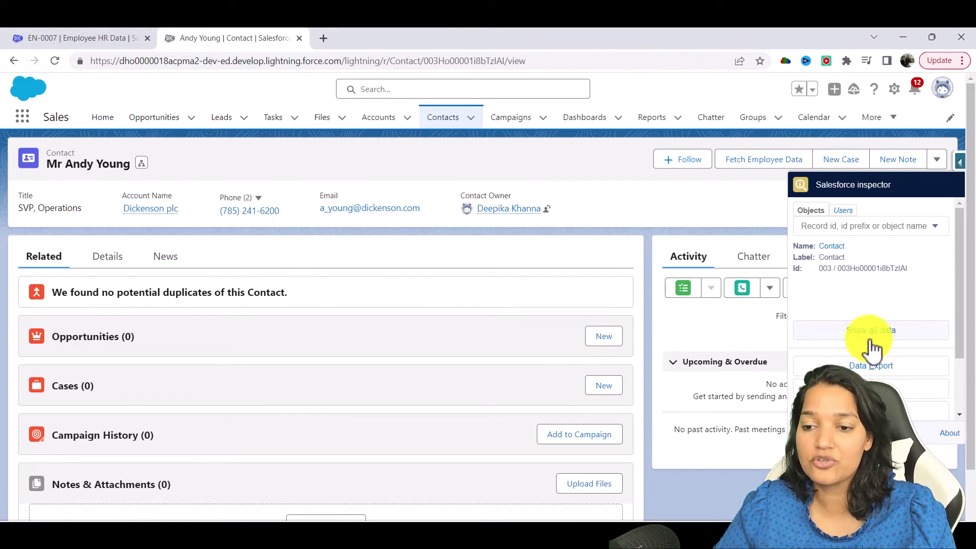
right_click(868, 371)
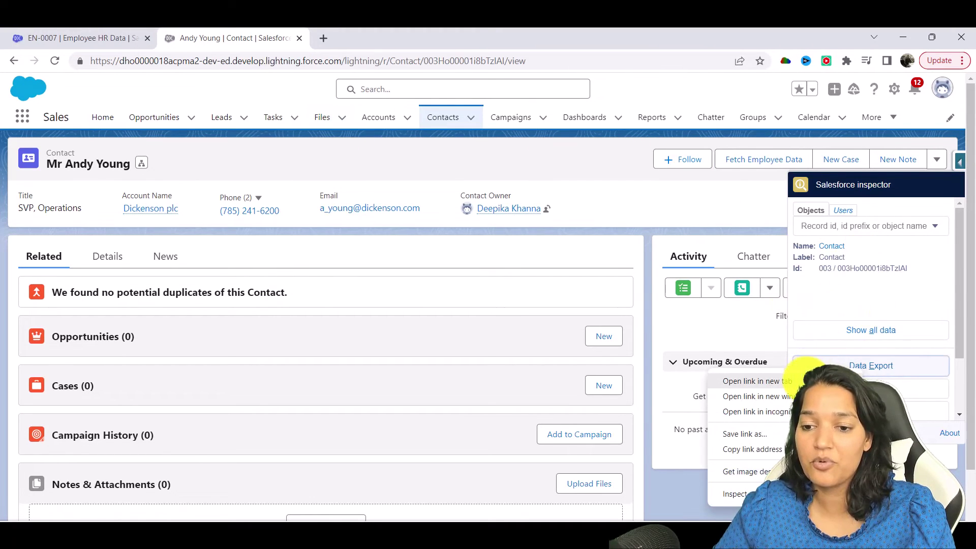
click(758, 381)
click(421, 39)
Replace the existing query with a partial 'select id from emp…' for the employee object.
triple_click(374, 140)
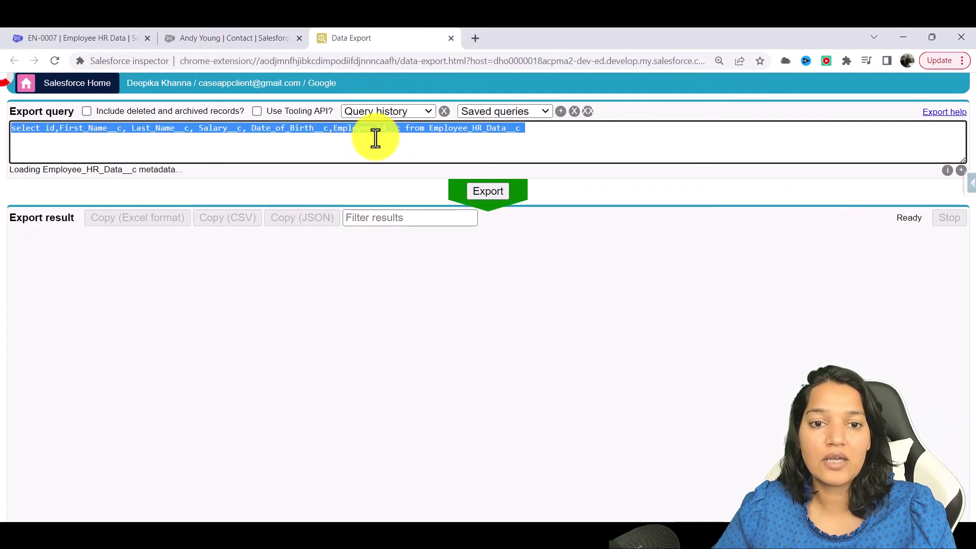
text(select i)
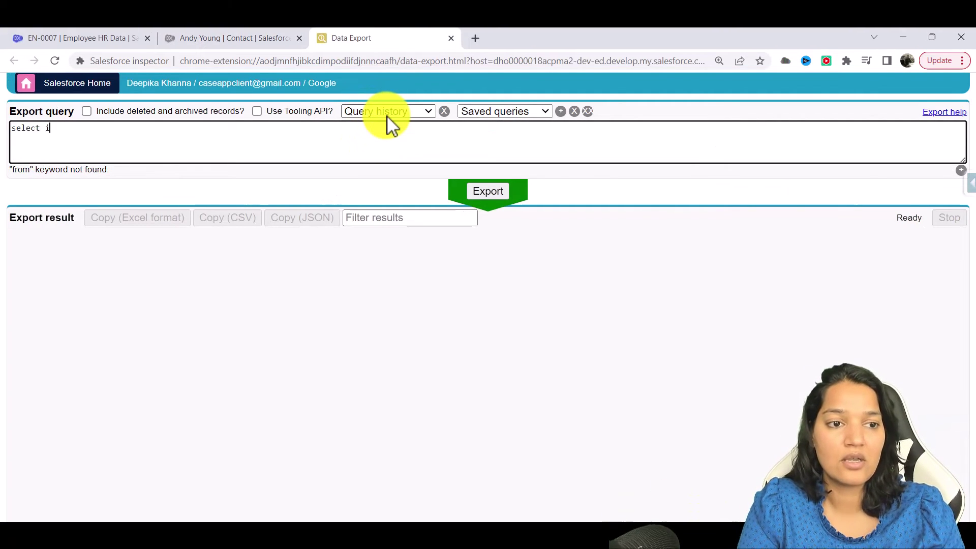
text(d from emplo)
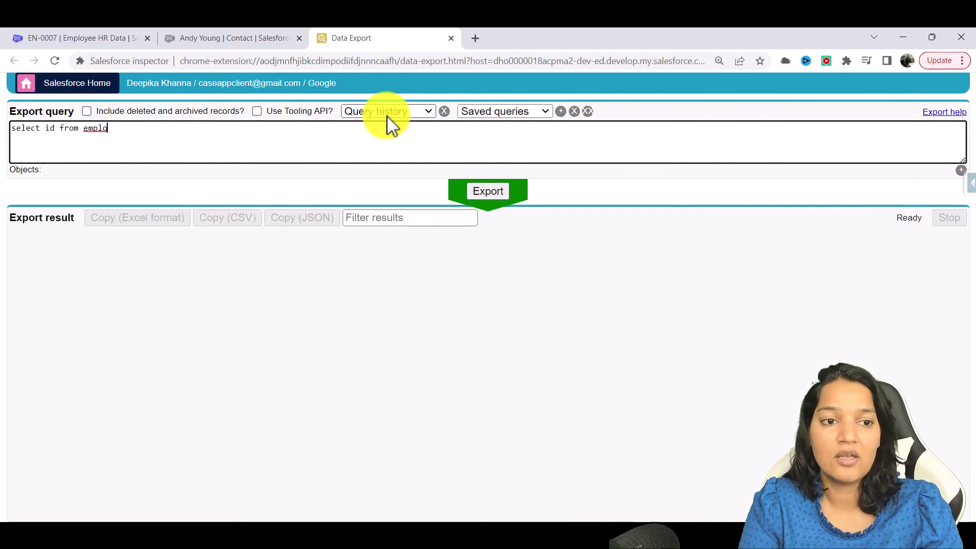
key(BackSpace)
key(BackSpace)
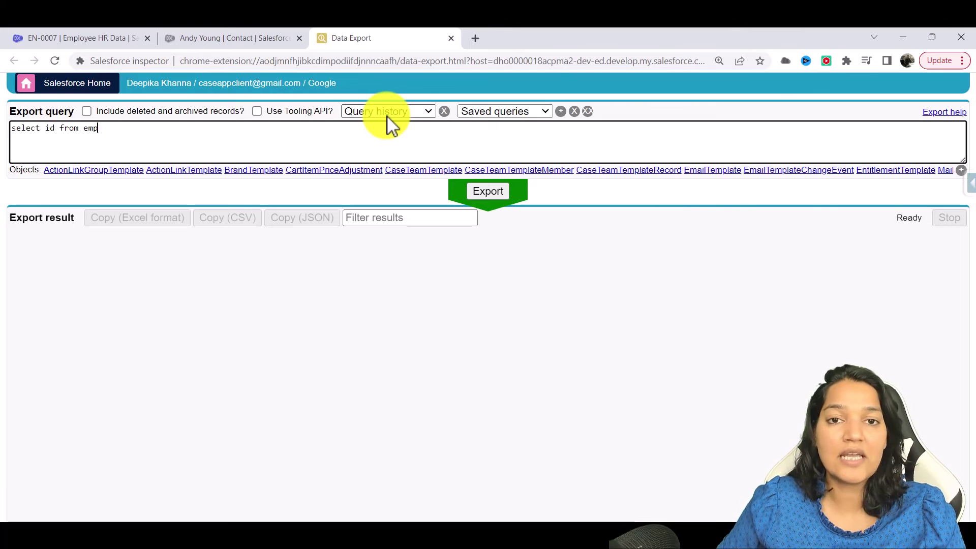
Return to the second org's contact record with the Salesforce Inspector panel still open.
click(51, 39)
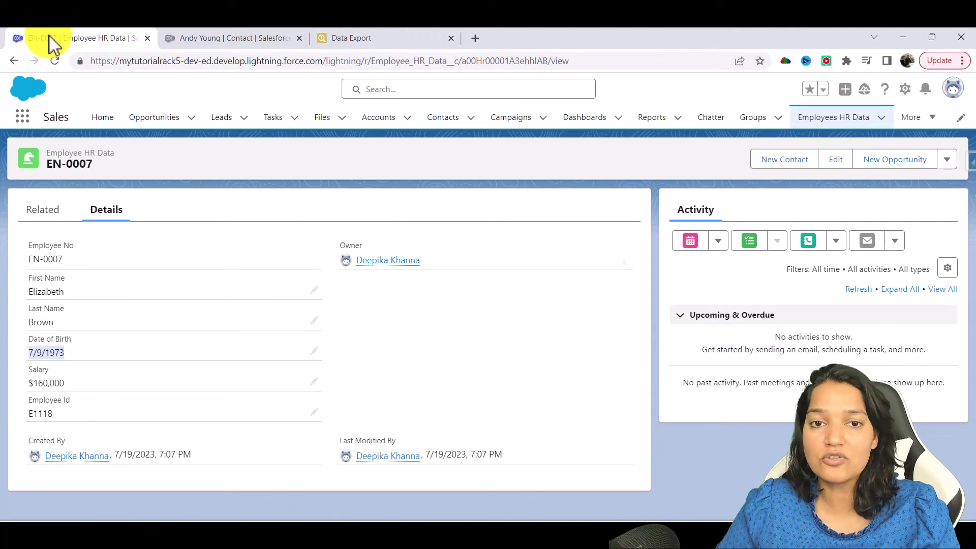
click(179, 37)
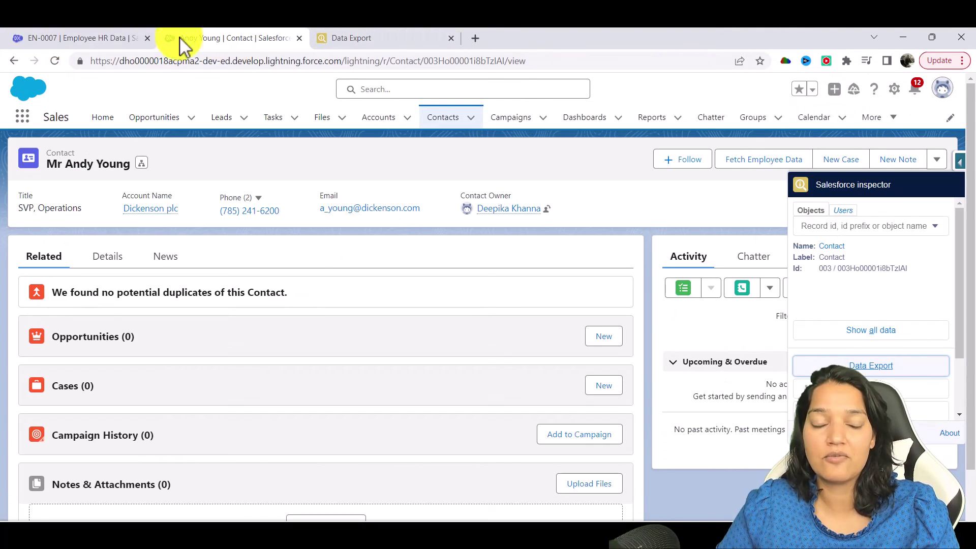